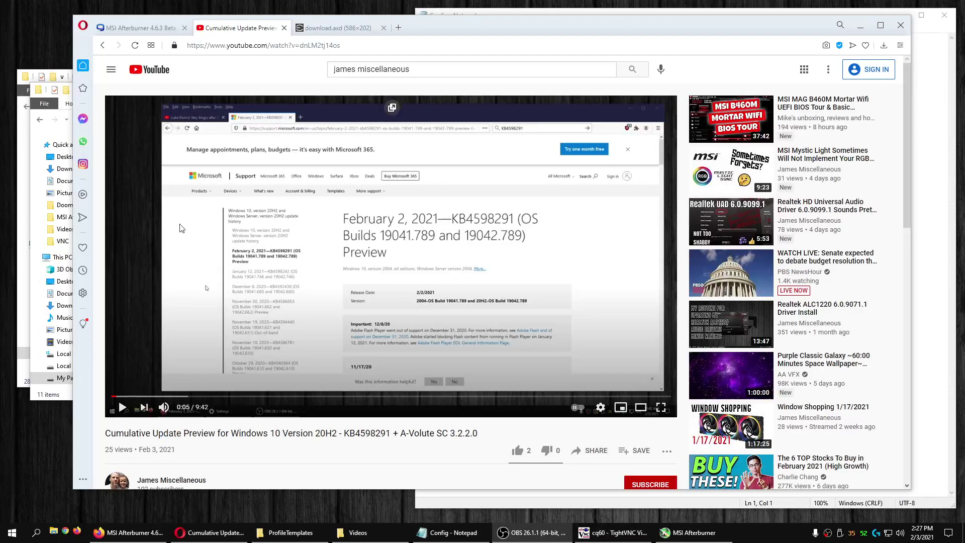
Display the RivaTunerStatisticsServer warning image in the browser and reveal the full path of the ProfileTemplates folder in File Explorer
left_click(517, 31)
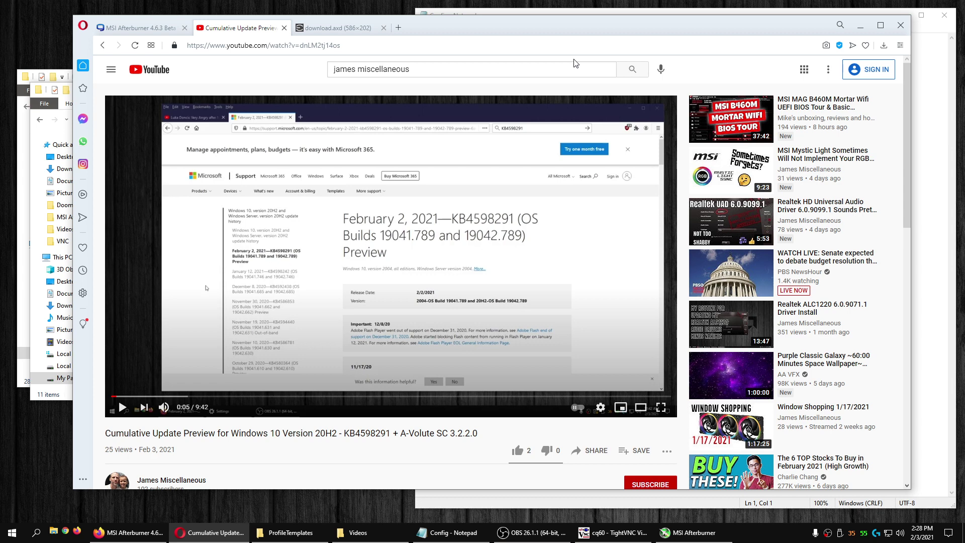
left_click(346, 28)
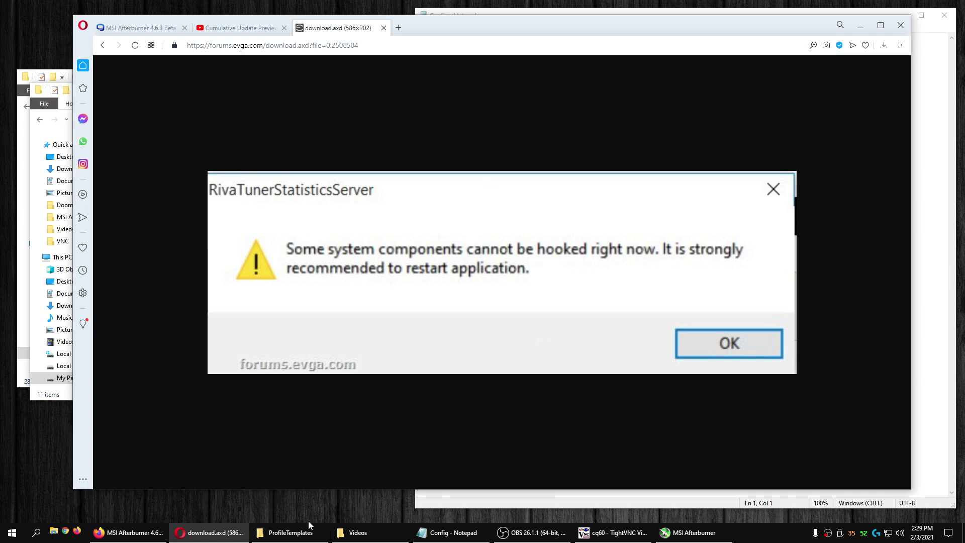
left_click(285, 532)
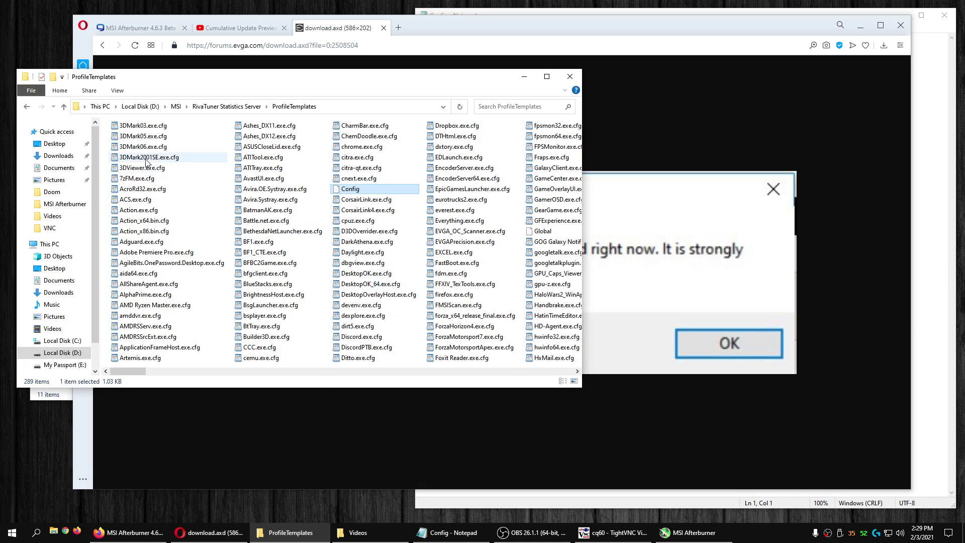
left_click(348, 108)
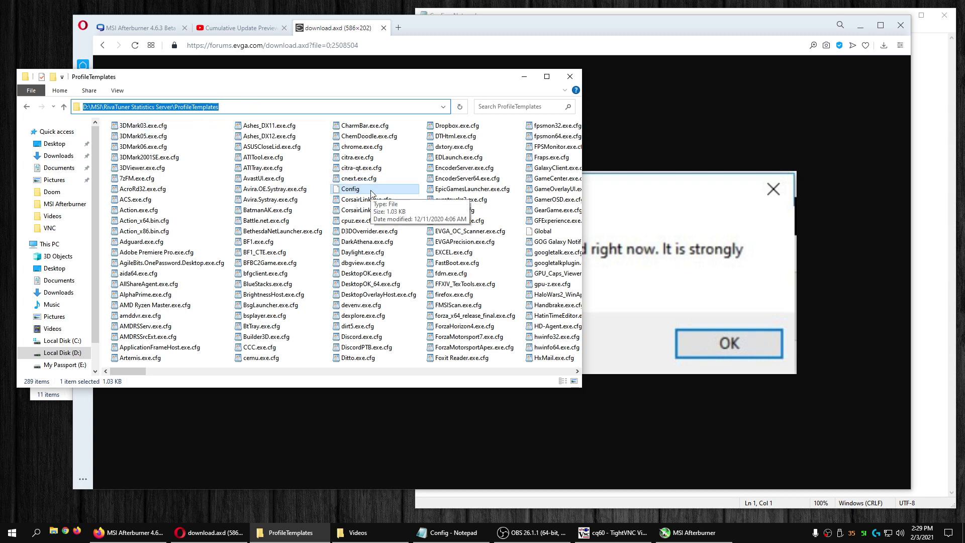
left_click(85, 439)
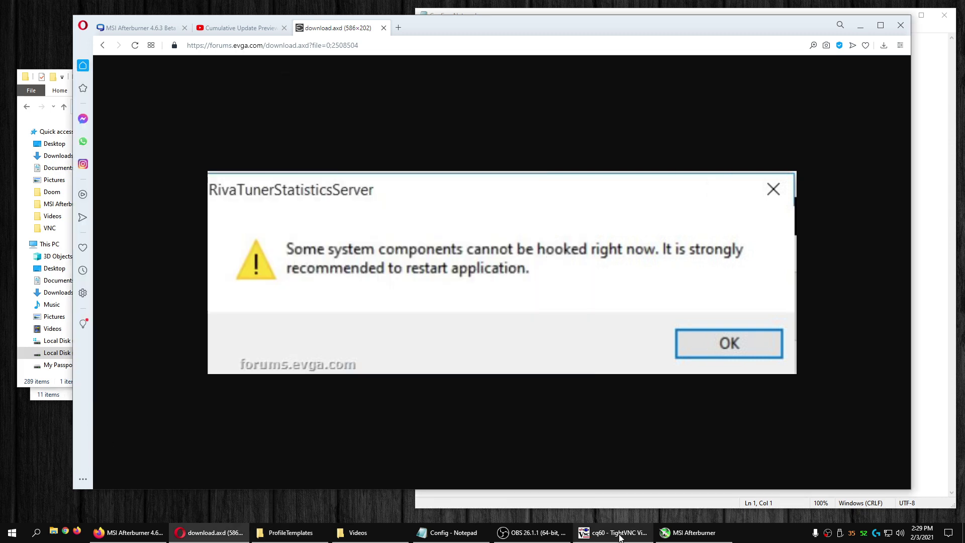
Switch to the Config file in Notepad, highlight the value of the Silent setting, and return to the warning image
left_click(462, 508)
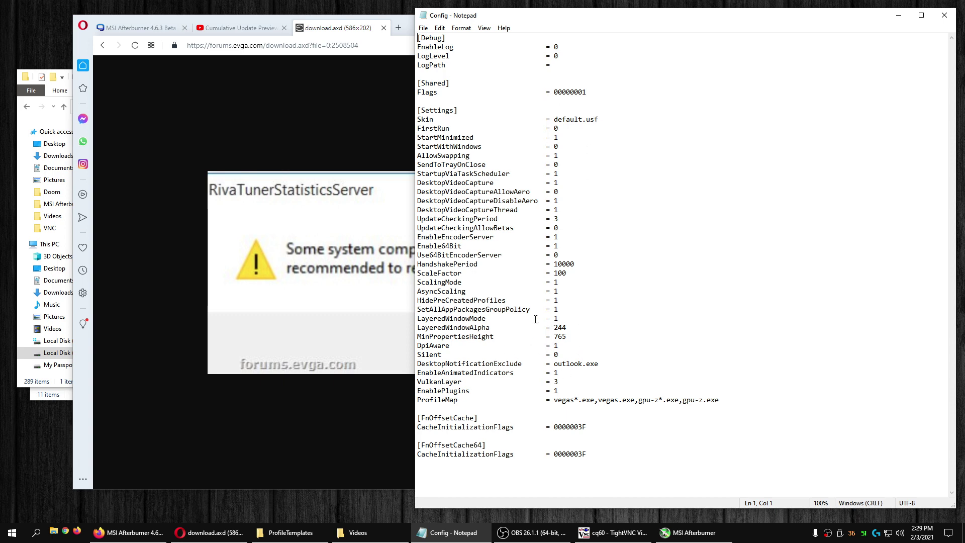
double_click(555, 355)
left_click(333, 96)
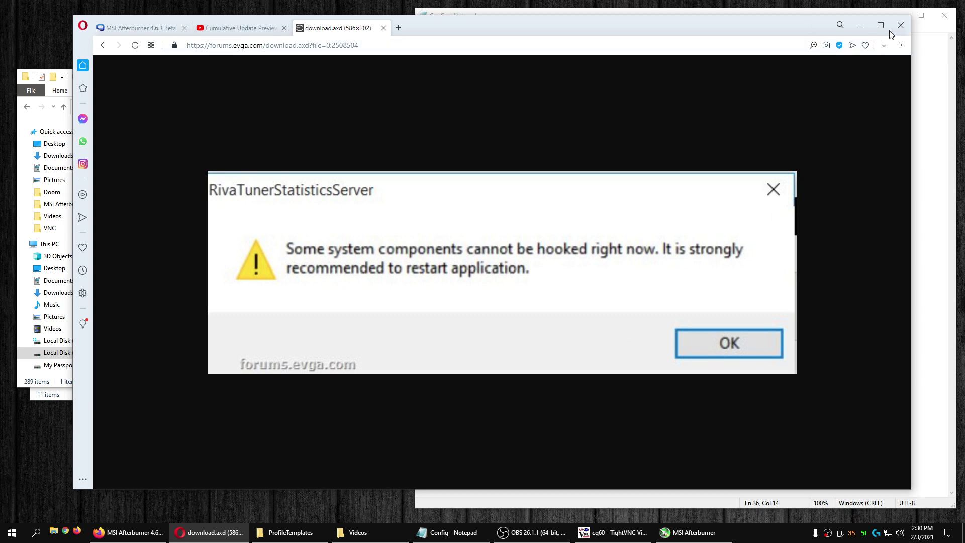
left_click(923, 100)
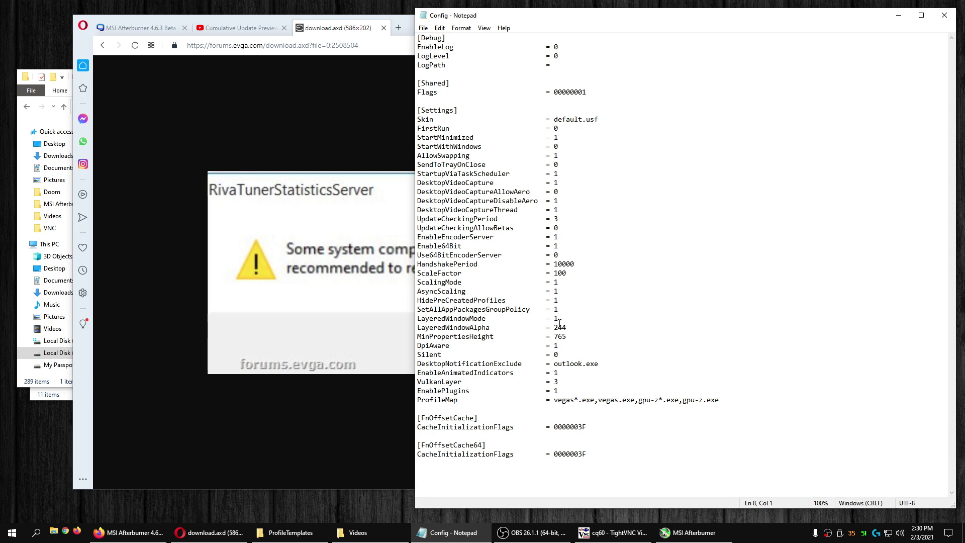
double_click(555, 354)
key("alt+Tab")
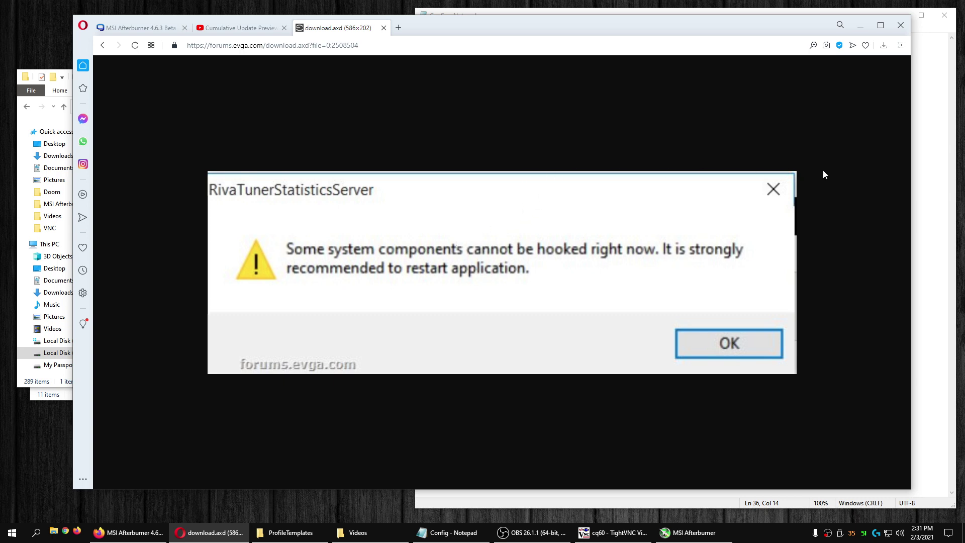
Review the Config file's settings in Notepad against the RivaTuner warning image in the browser
left_click(929, 175)
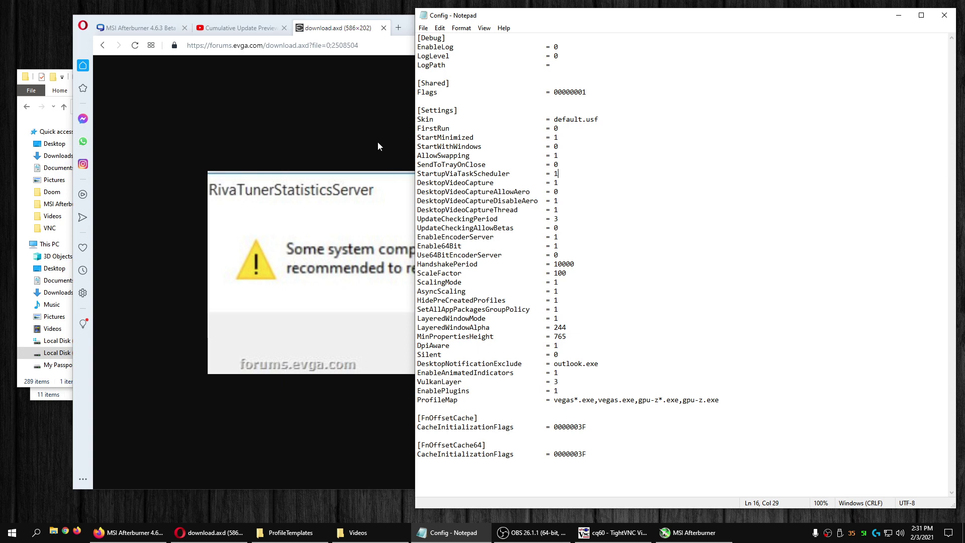
left_click(373, 116)
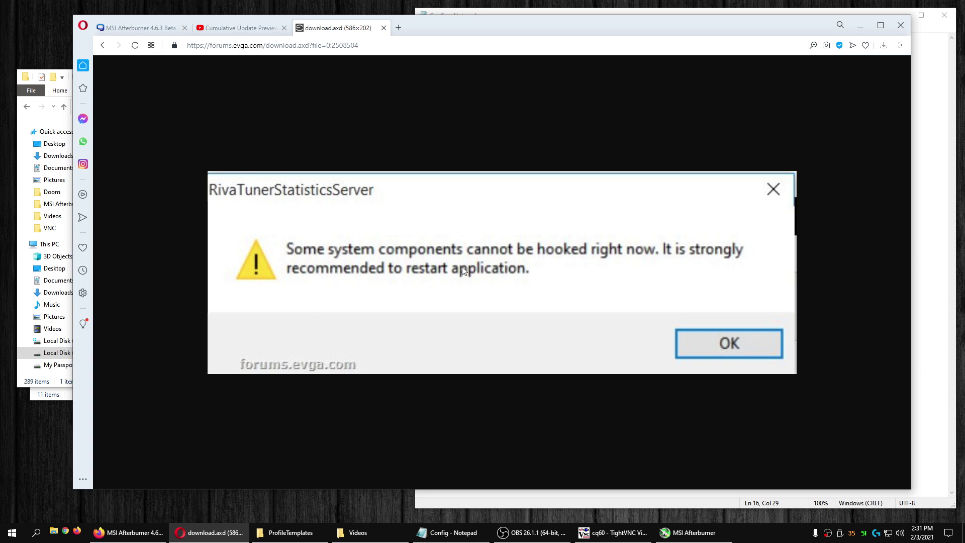
left_click(590, 491)
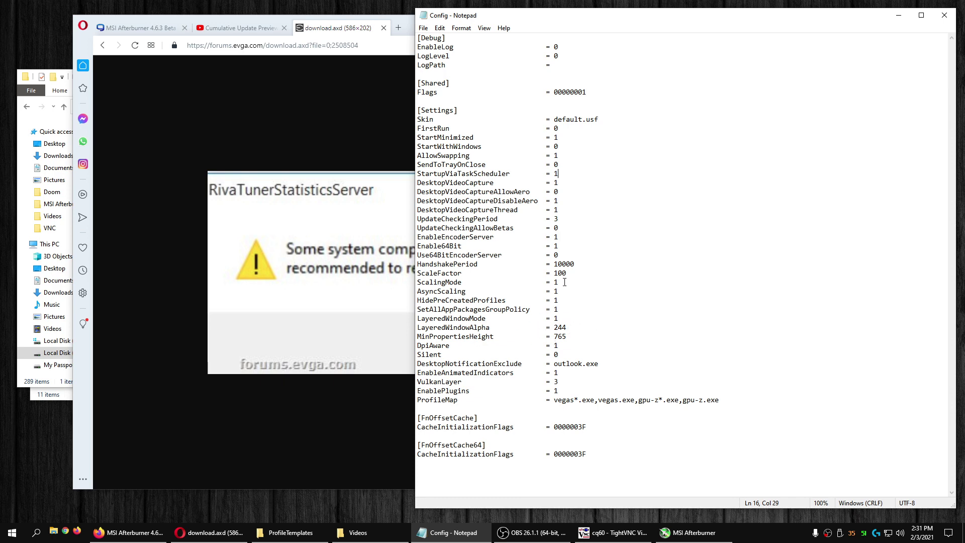
left_click(369, 177)
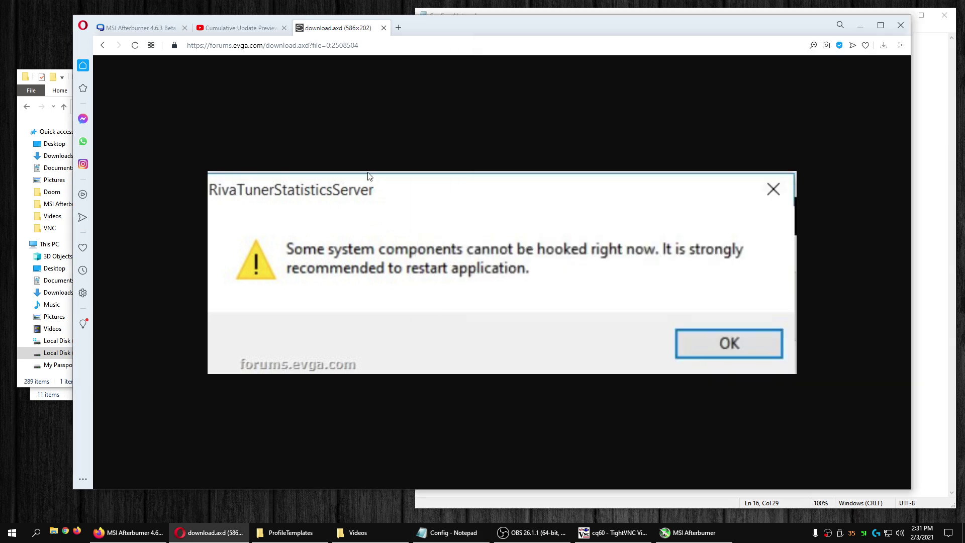
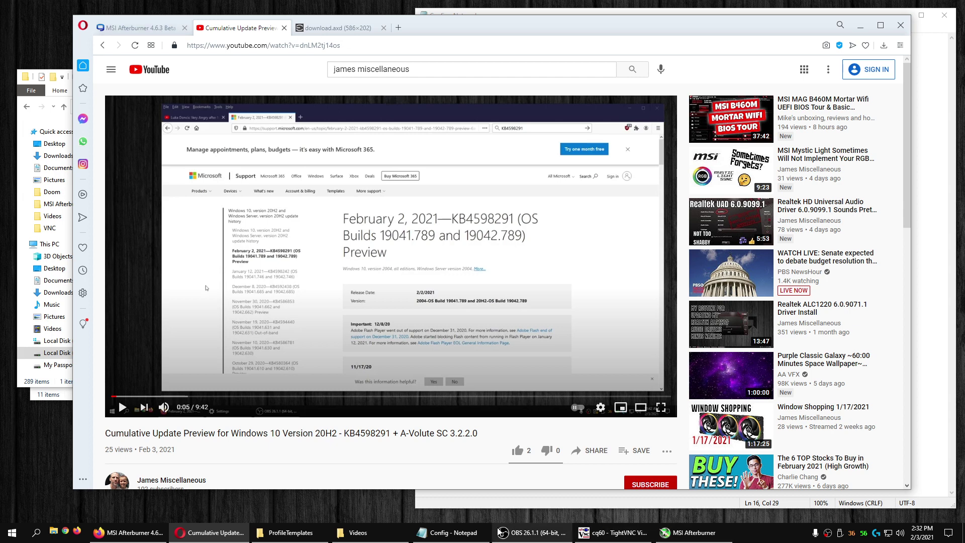
Highlight the Silent value in the Config file once more and minimize Notepad
left_click(447, 532)
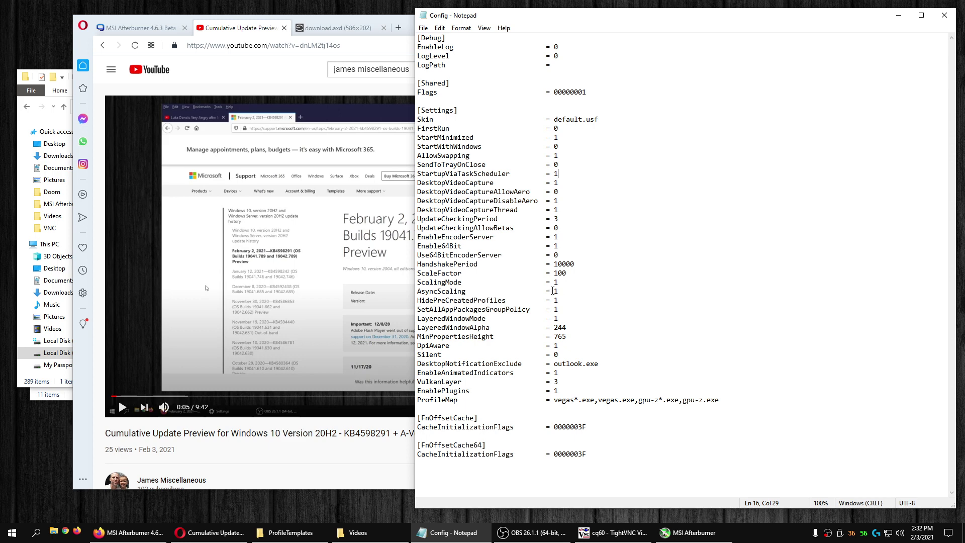
double_click(555, 354)
left_click(898, 15)
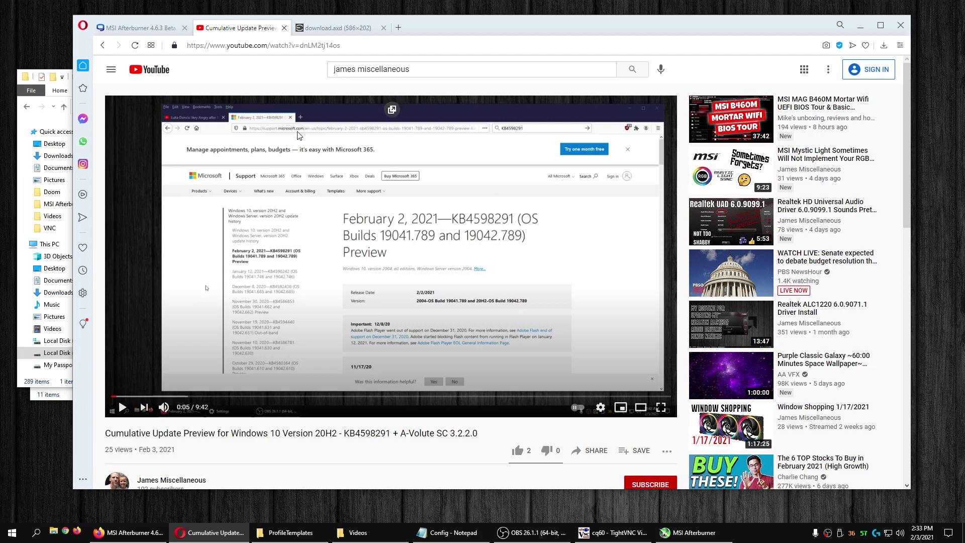
View the MSI Afterburner 4.6.3 Beta 5 download page on Guru3D in the browser
left_click(159, 29)
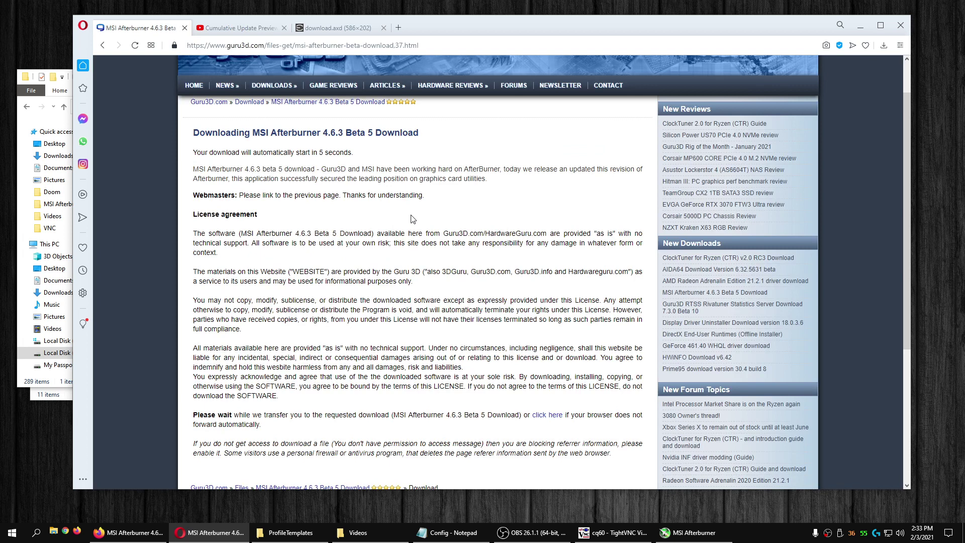
scroll(397, 217, "up", 1)
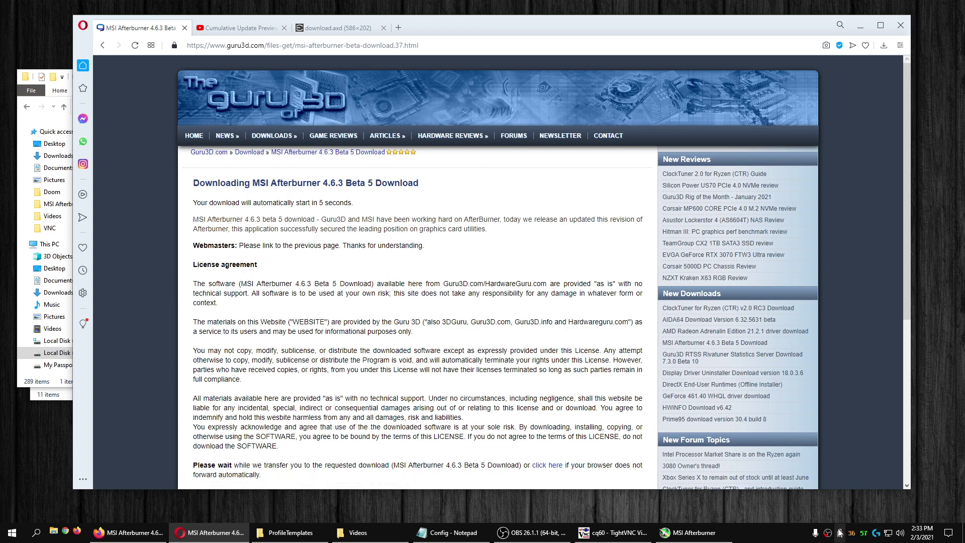
mouse_move(855, 536)
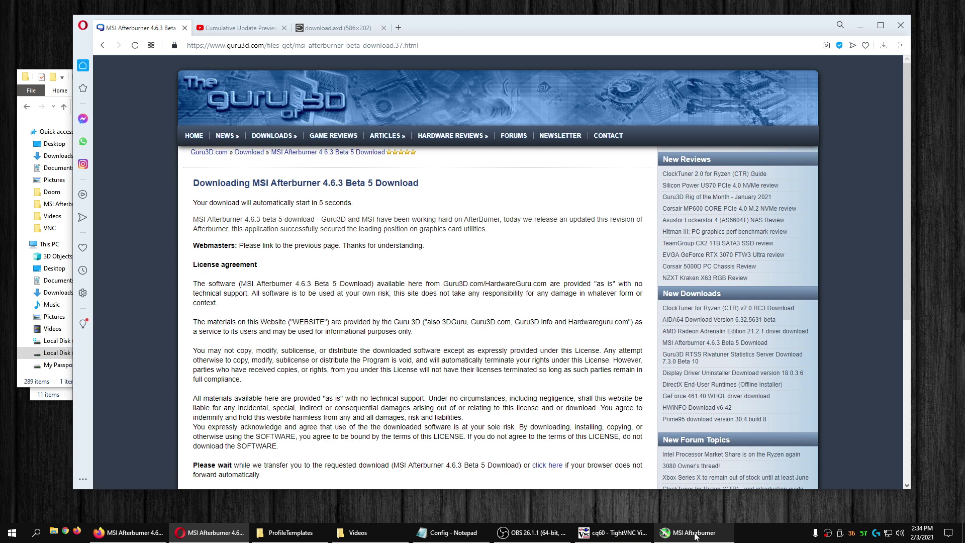
mouse_move(694, 537)
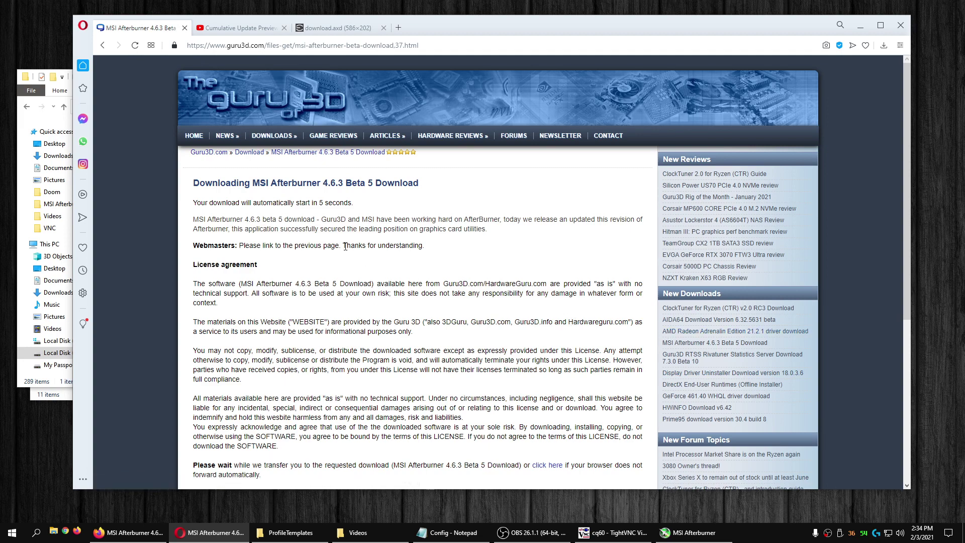
scroll(349, 233, "down", 1)
scroll(284, 137, "up", 1)
scroll(338, 257, "up", 2)
Switch to MSI Afterburner, turn off Single tray icon mode in its user interface properties, and apply the change
left_click(689, 531)
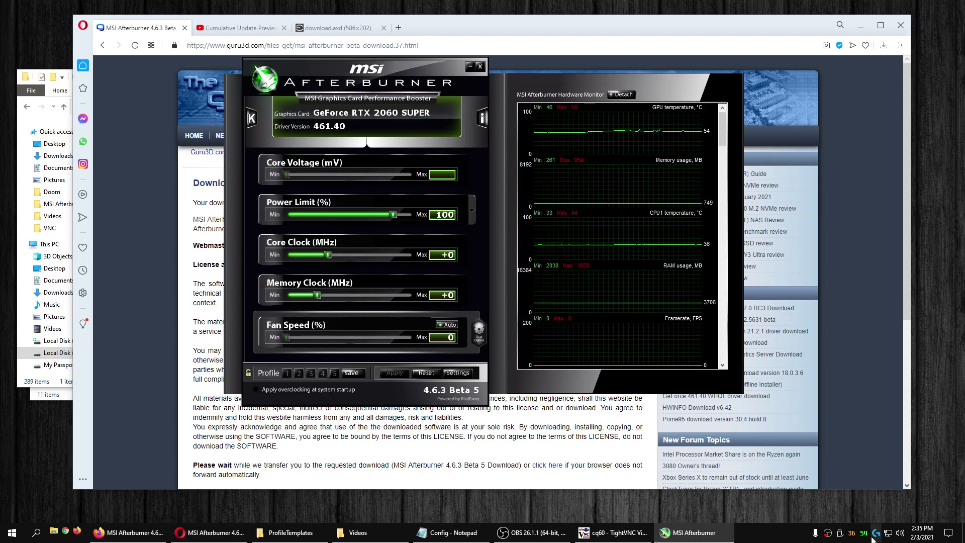
mouse_move(857, 538)
left_click(465, 372)
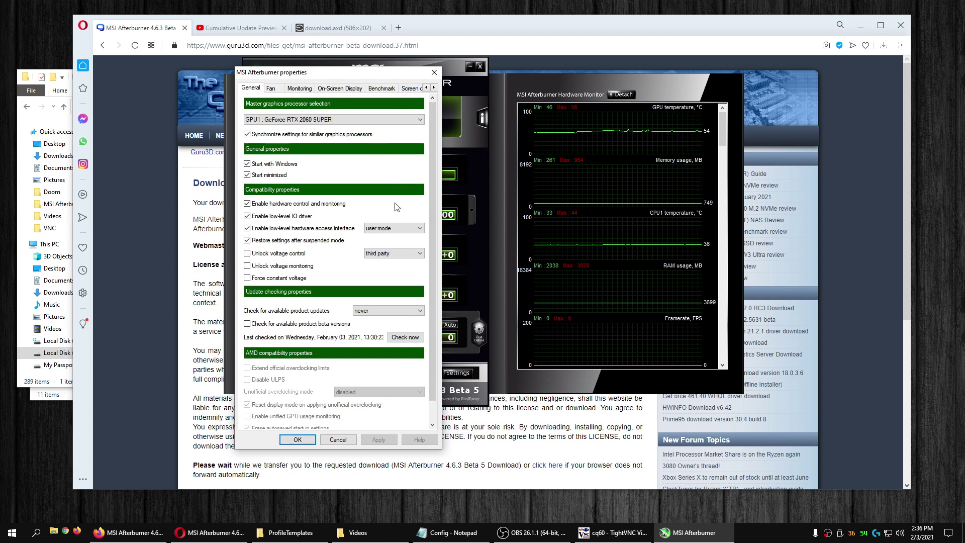
left_click(433, 88)
left_click(434, 88)
left_click(434, 88)
left_click(434, 88)
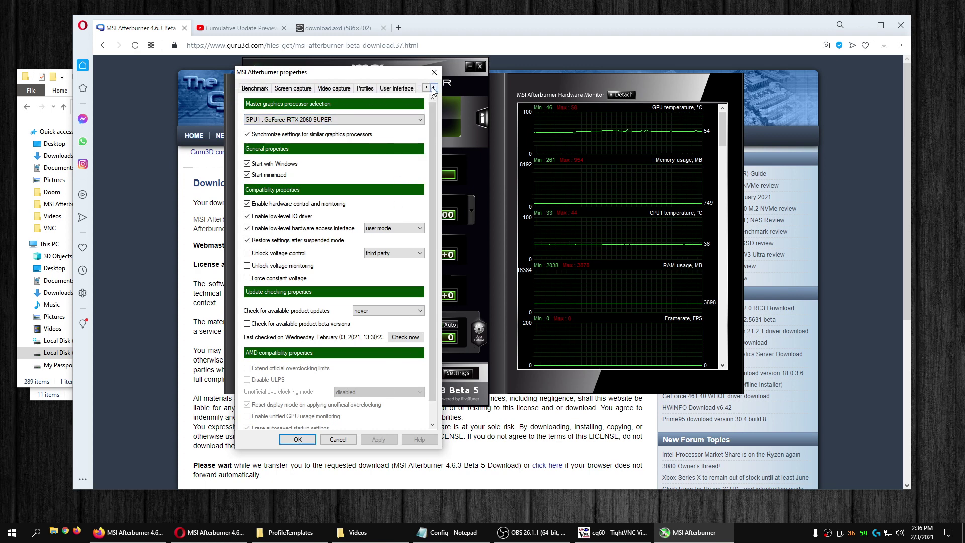
left_click(411, 88)
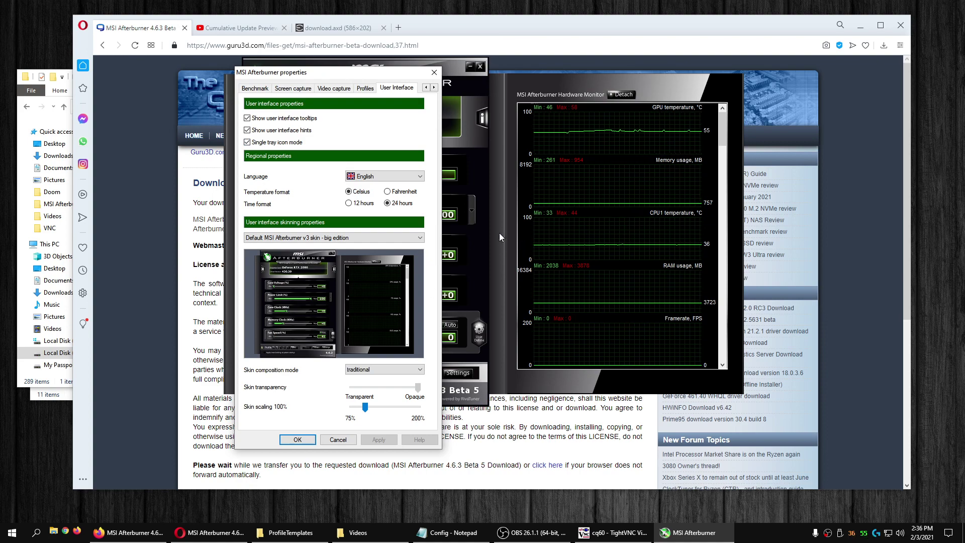
left_click(247, 143)
left_click(247, 143)
left_click(382, 440)
left_click(298, 440)
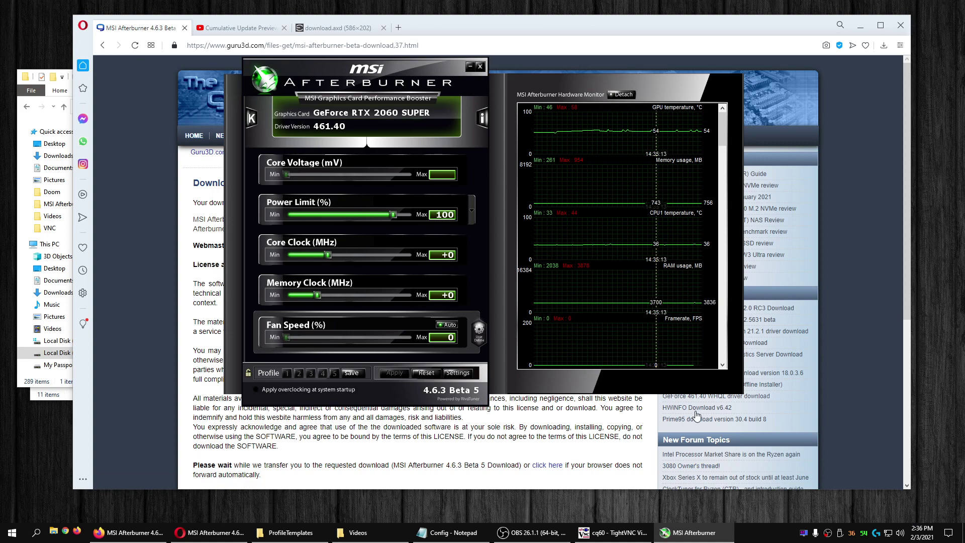
Show the RivaTuner Statistics Server window from the system tray and close it, repeating this once
right_click(804, 533)
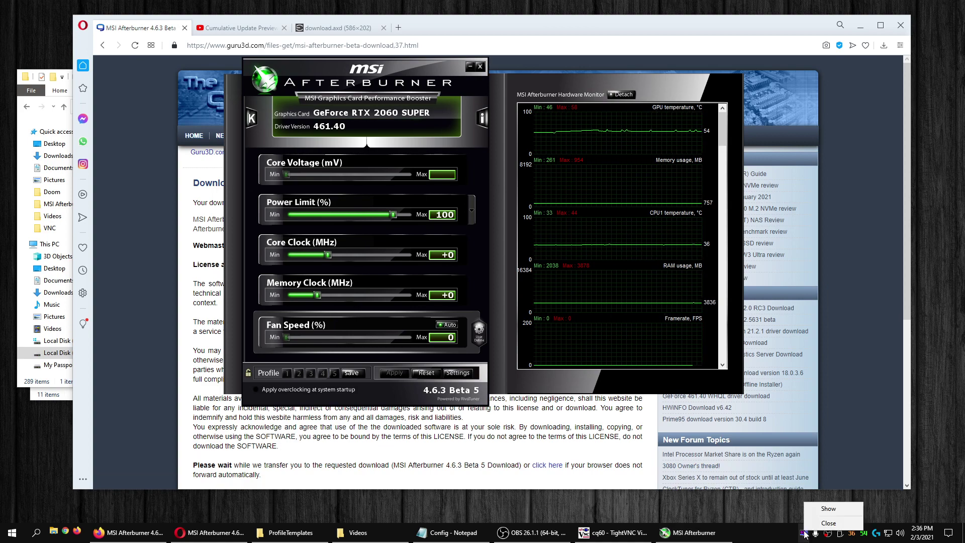
left_click(825, 509)
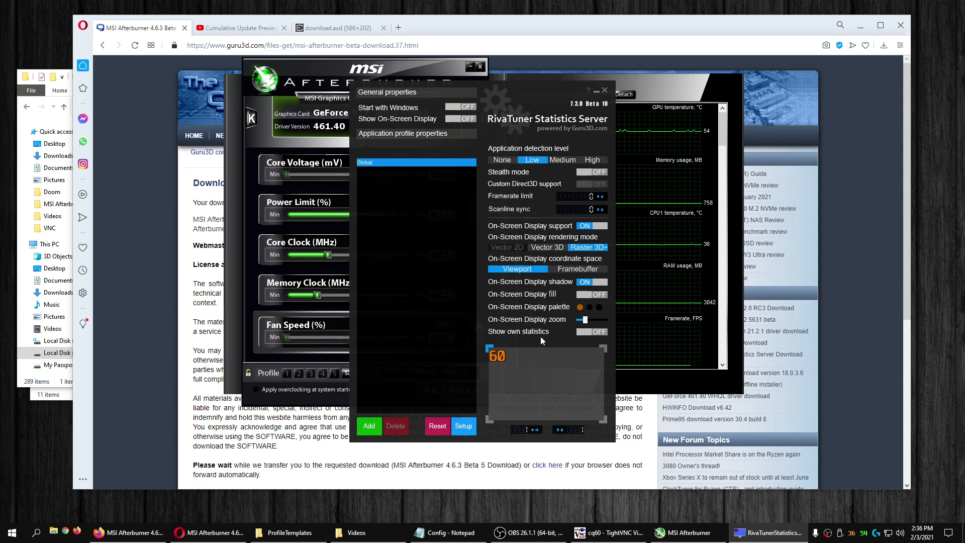
left_click(604, 90)
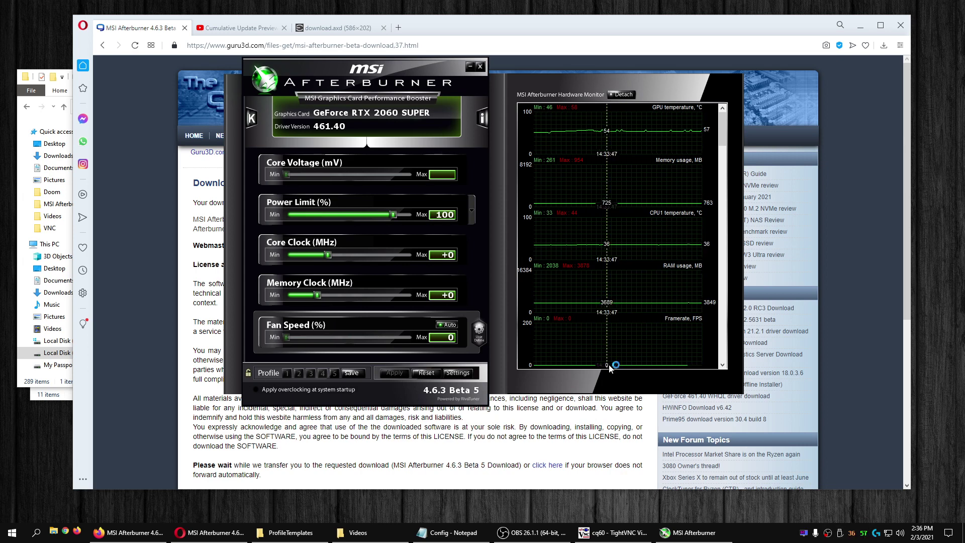
right_click(803, 534)
left_click(824, 510)
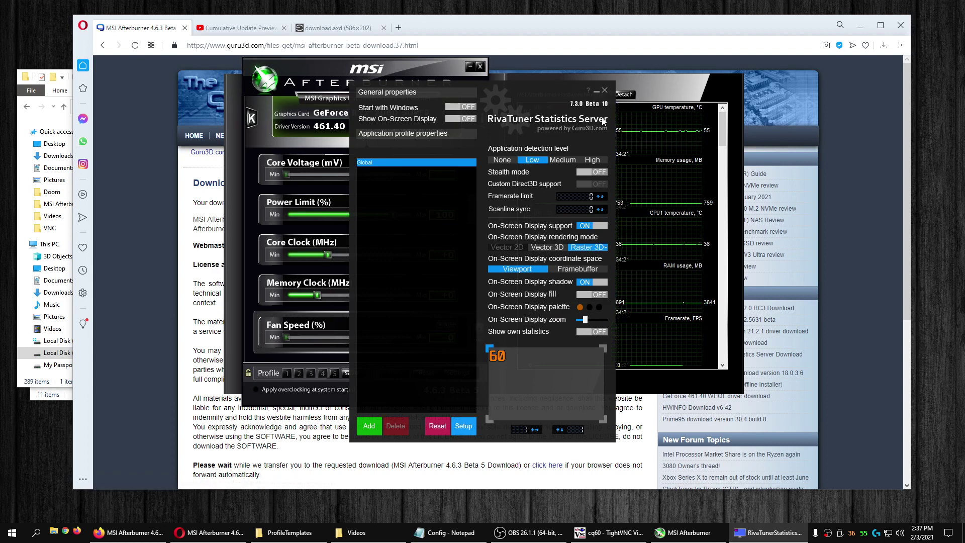
left_click(603, 91)
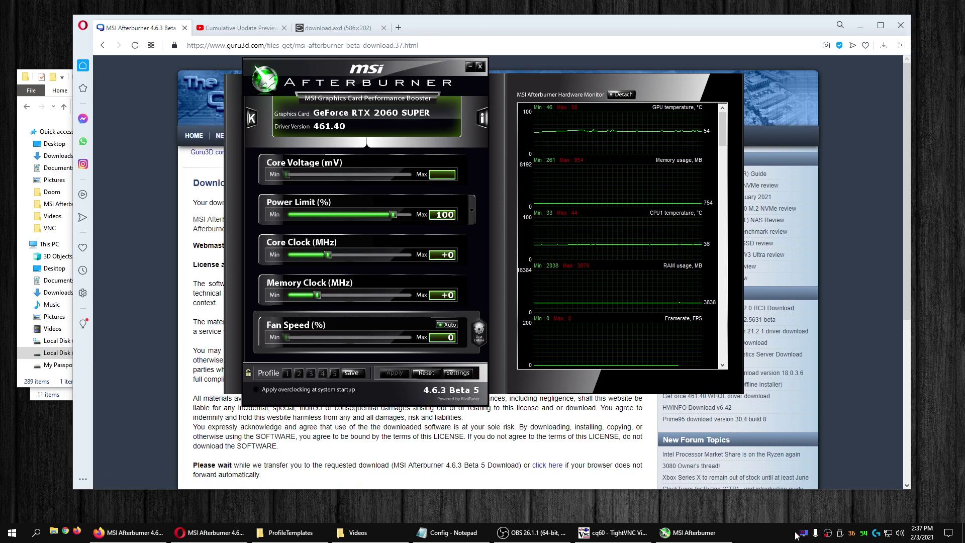
Turn Single tray icon mode back on in MSI Afterburner's user interface properties and apply it
mouse_move(614, 333)
left_click(455, 372)
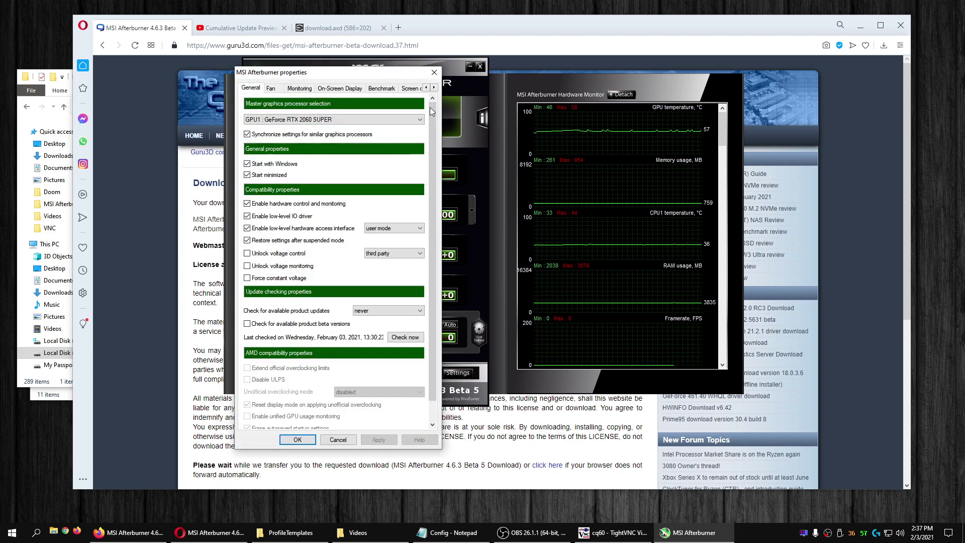
left_click(435, 89)
left_click(436, 88)
left_click(435, 89)
left_click(436, 88)
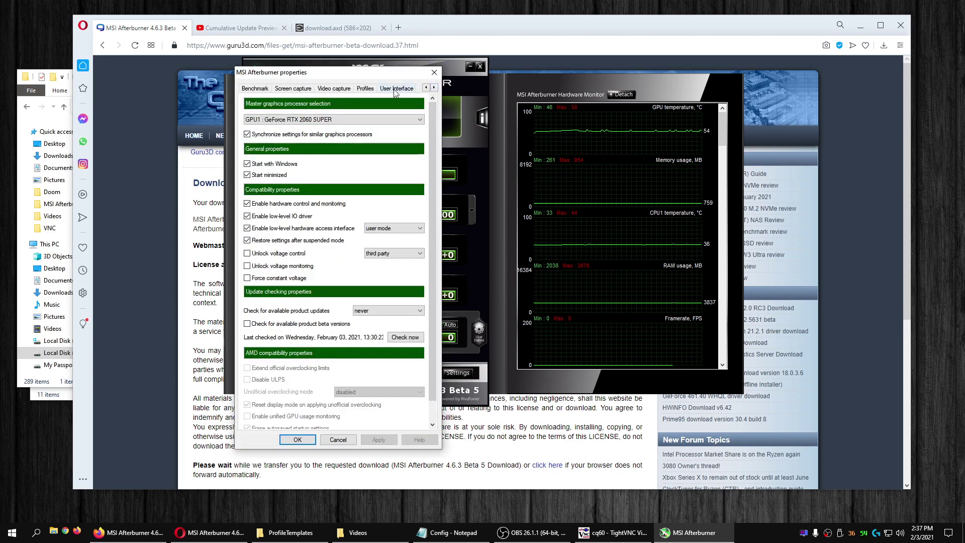
left_click(395, 90)
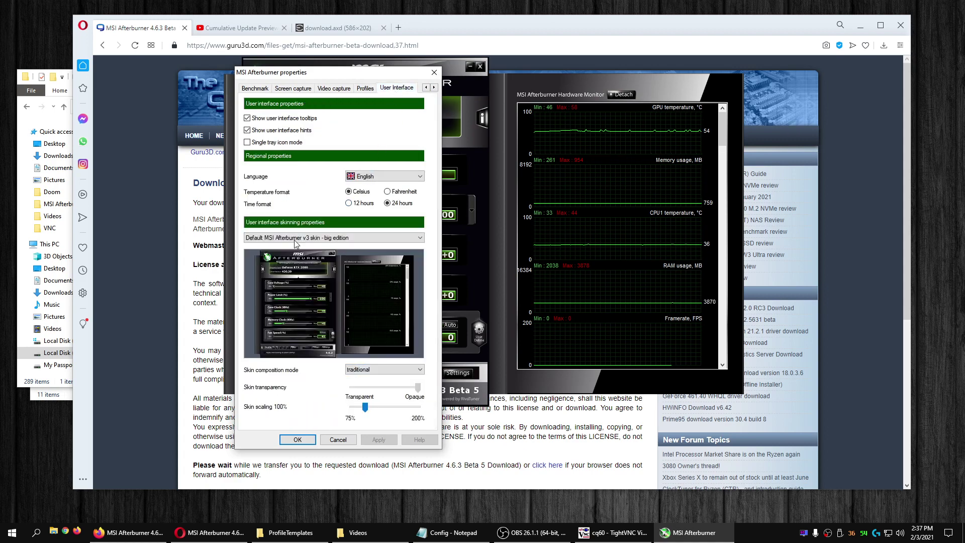
left_click(246, 143)
left_click(378, 440)
left_click(307, 440)
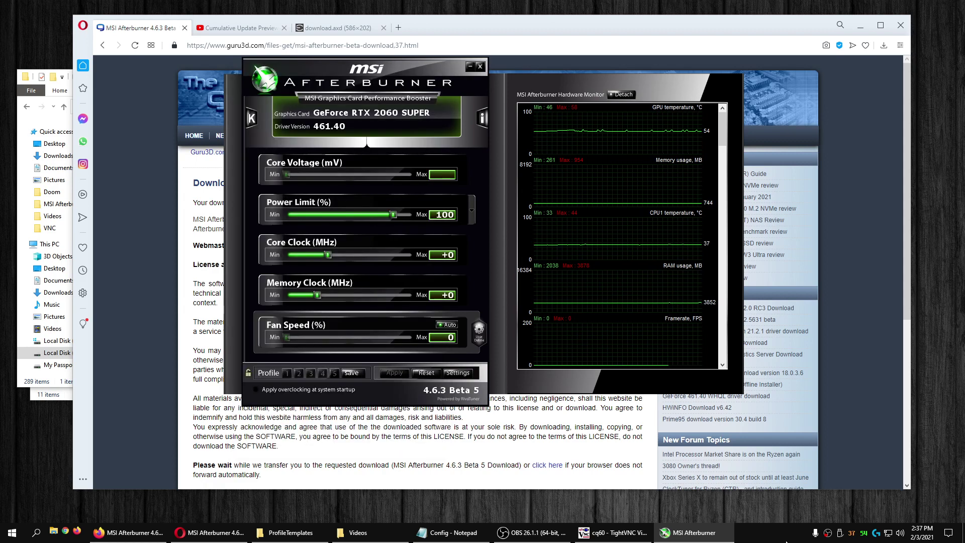
mouse_move(854, 539)
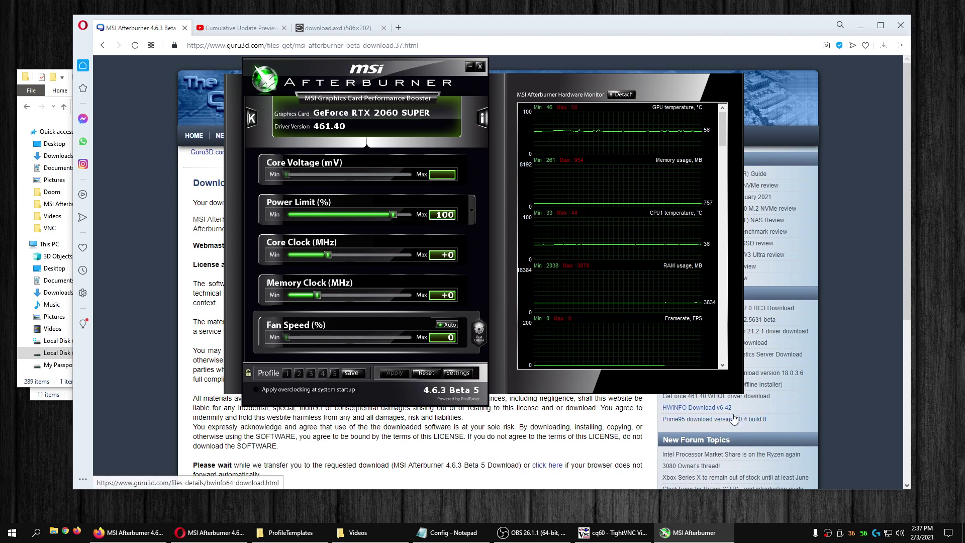
Show RivaTuner Statistics Server through MSI Afterburner's On-Screen Display properties, close it, and cancel the properties dialog
mouse_move(548, 360)
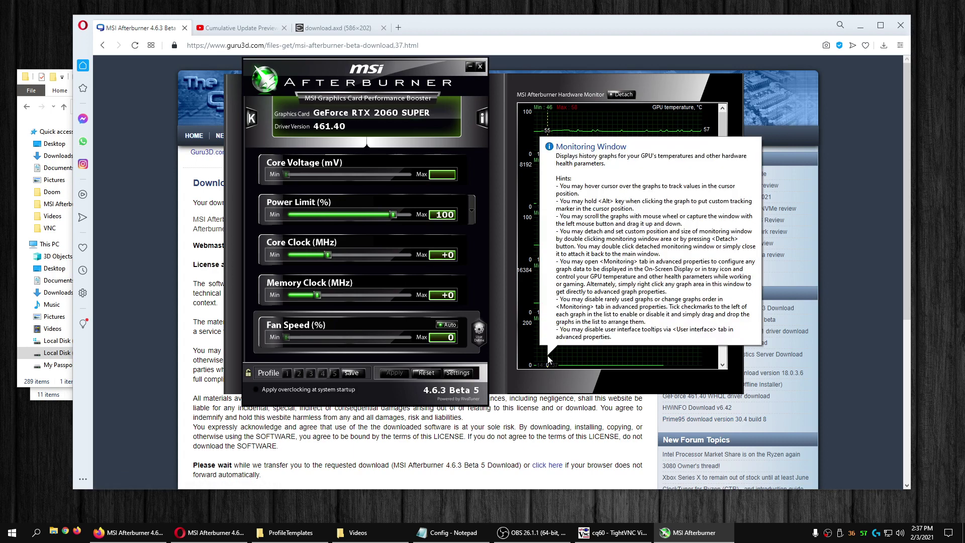
mouse_move(701, 339)
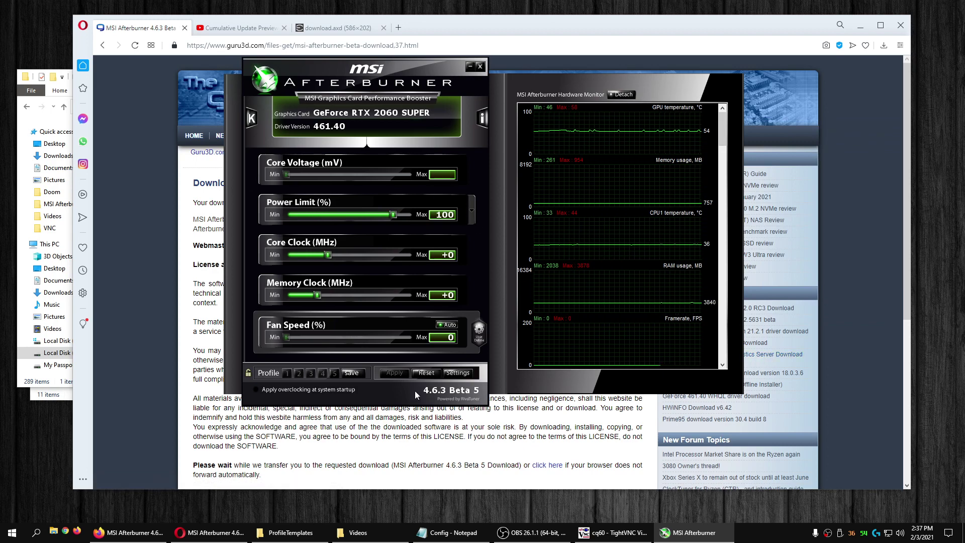
left_click(459, 373)
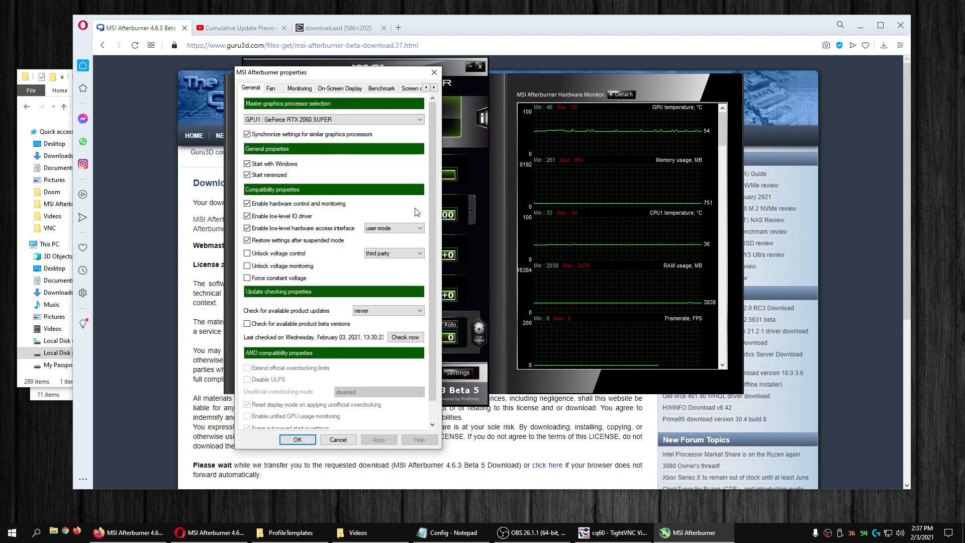
left_click(338, 89)
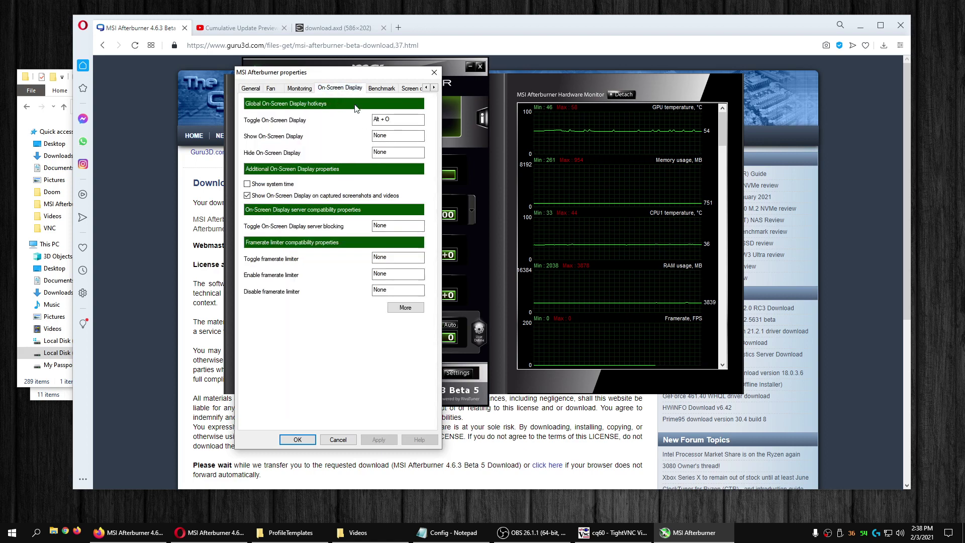
left_click(414, 311)
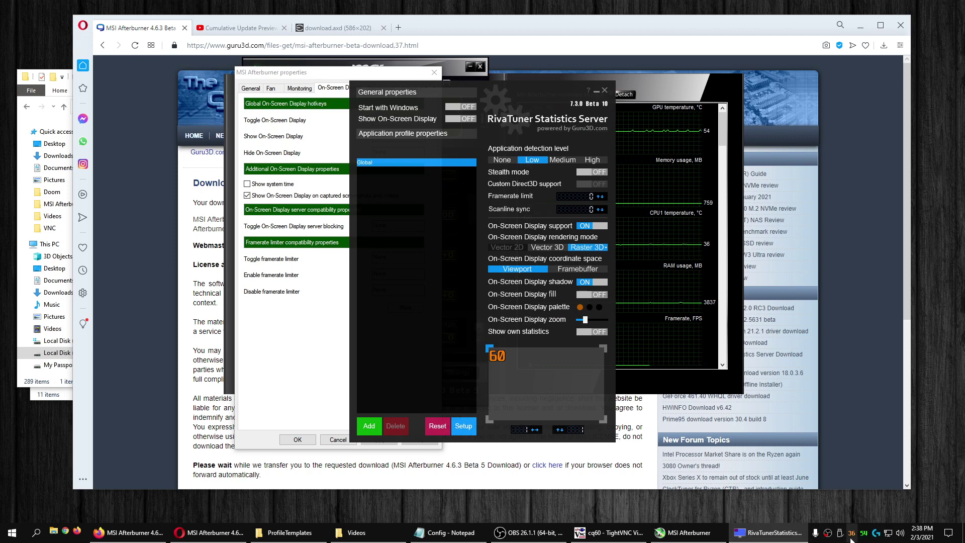
left_click(605, 93)
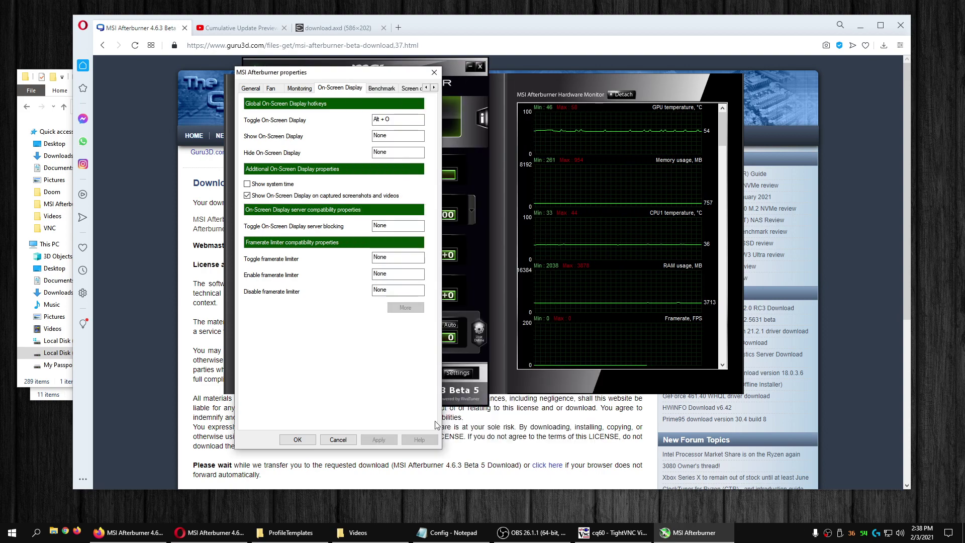
left_click(338, 439)
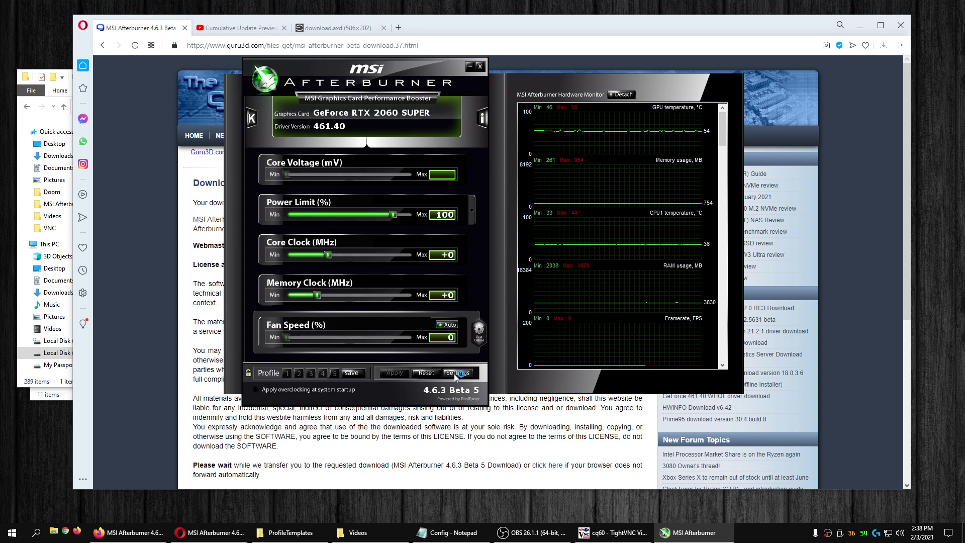
Minimize MSI Afterburner, restore it from the system tray, and reopen RivaTuner Statistics Server from its On-Screen Display properties
left_click(468, 67)
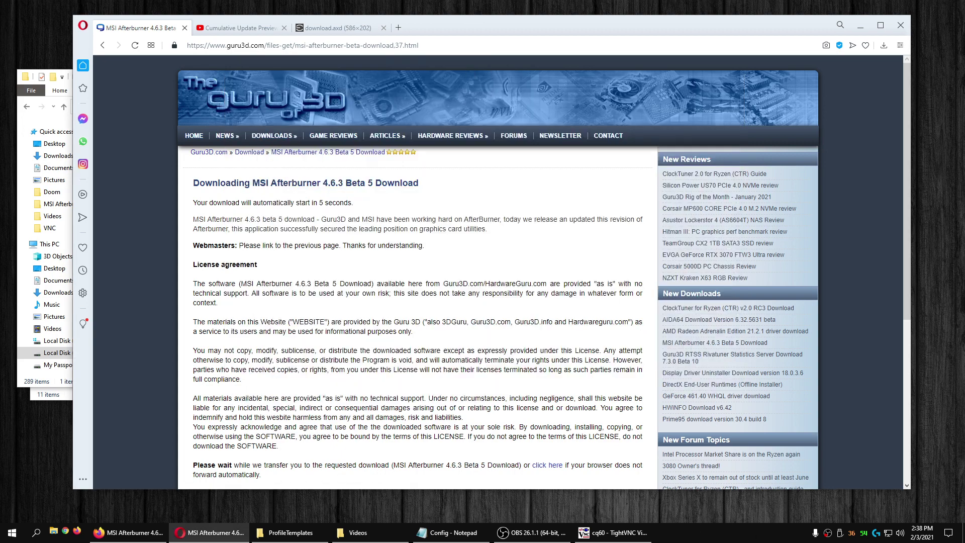
right_click(854, 536)
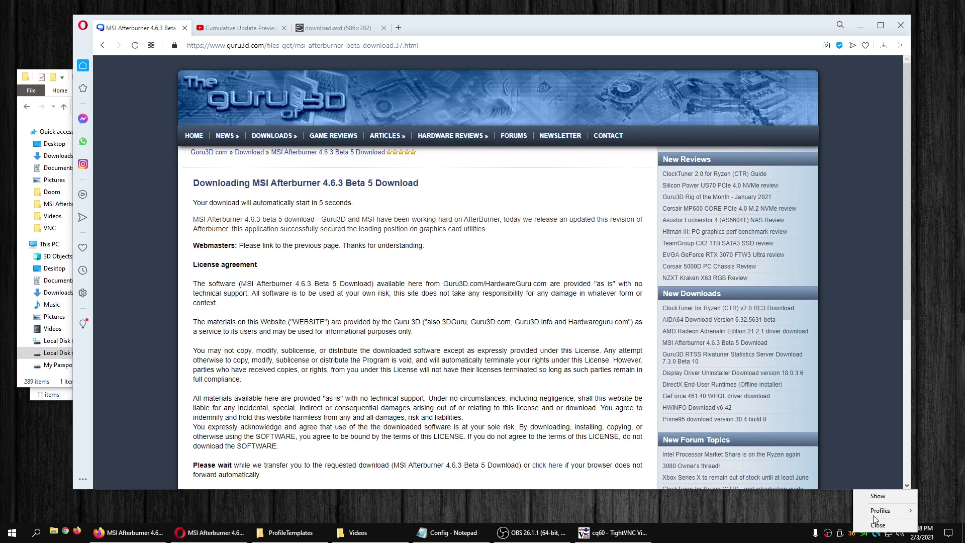
left_click(862, 496)
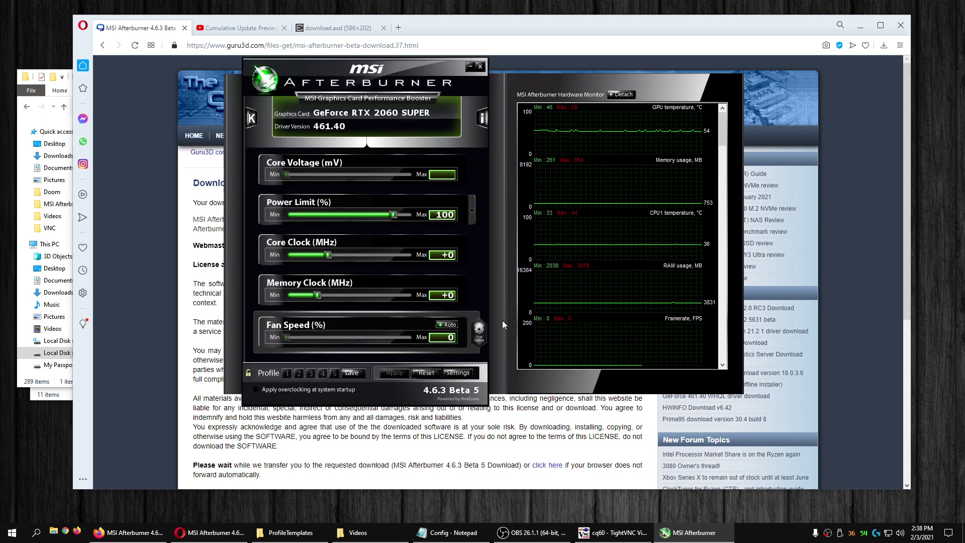
left_click(457, 372)
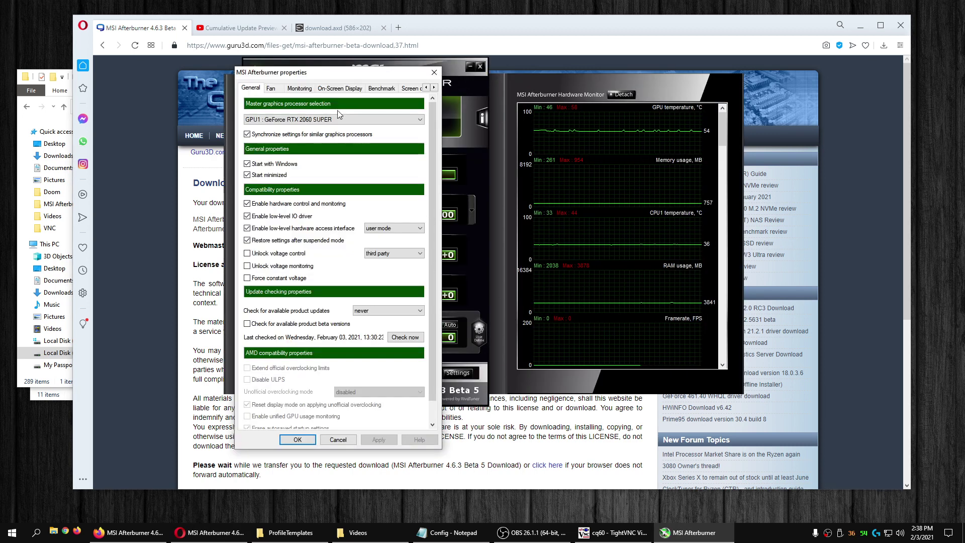
left_click(341, 88)
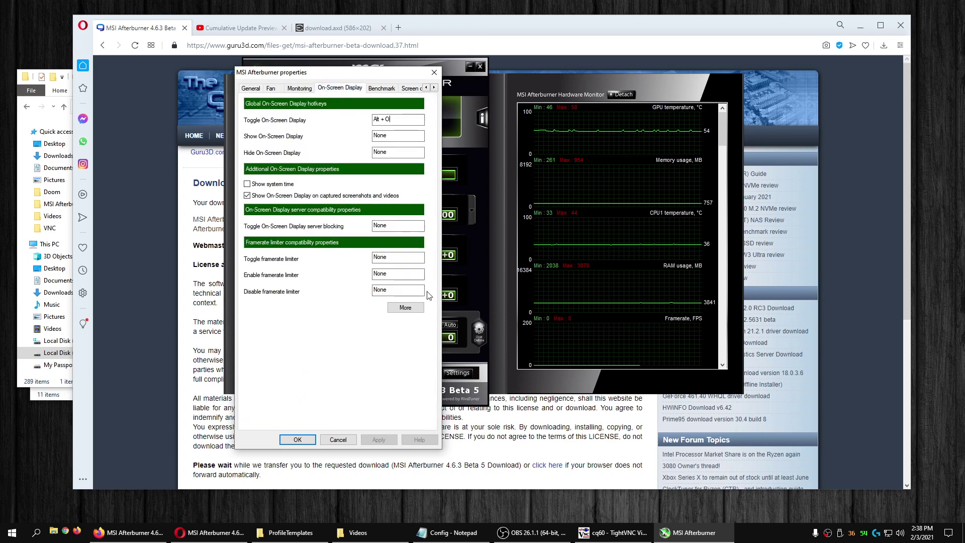
left_click(405, 308)
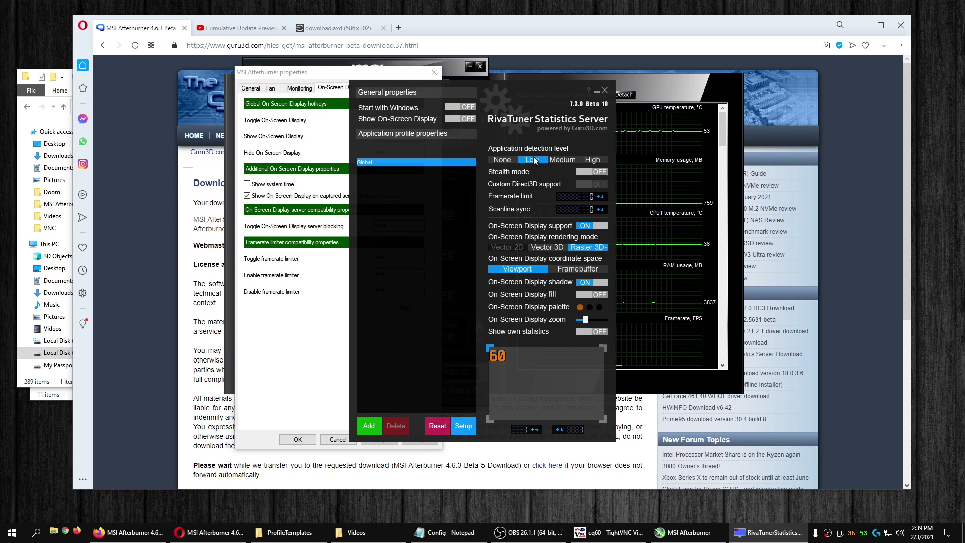
View the hooking warning image, the YouTube video and the Guru3D download page in the browser, returning to RivaTuner Statistics Server in between
left_click(338, 28)
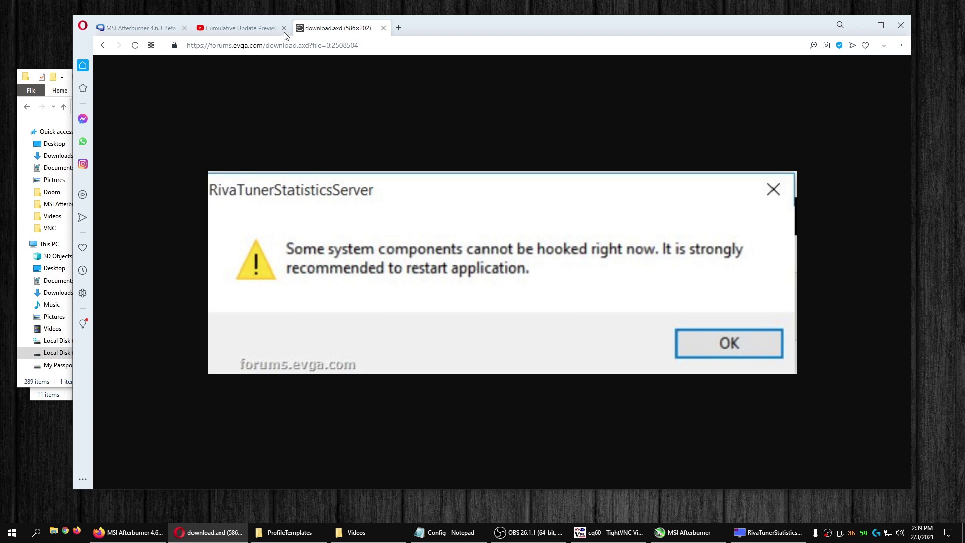
left_click(255, 29)
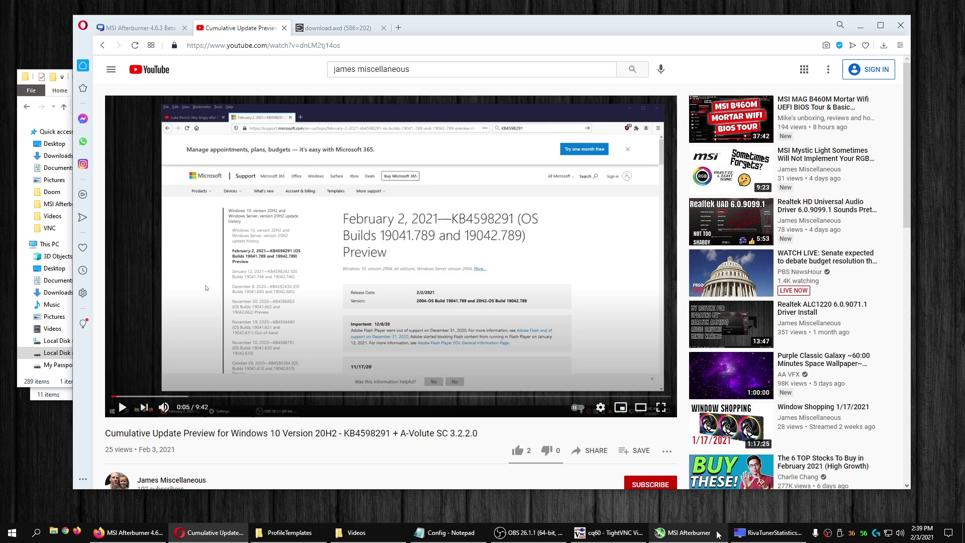
left_click(753, 532)
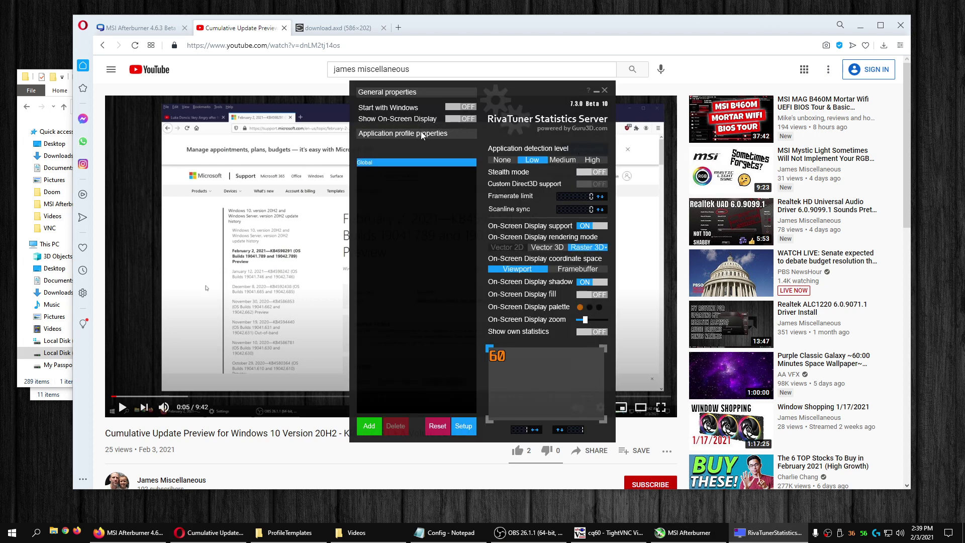
left_click(135, 28)
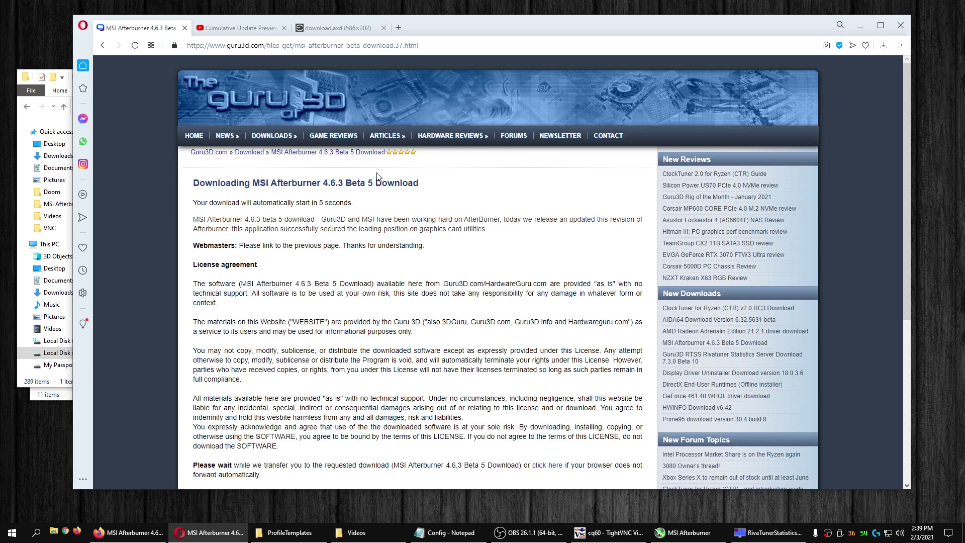
left_click(779, 539)
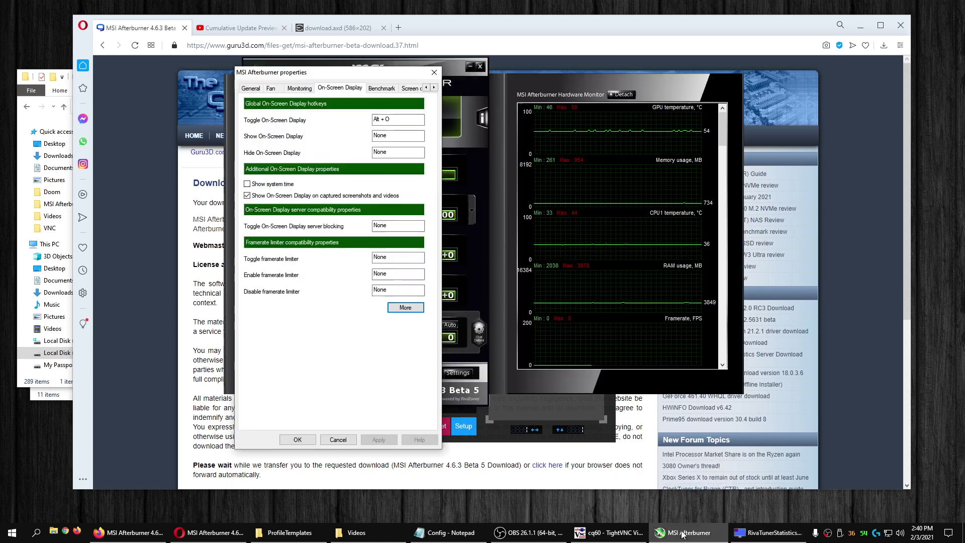
Show MSI Afterburner's Monitoring properties and adjust the On-Screen Display zoom in RivaTuner Statistics Server
left_click(683, 533)
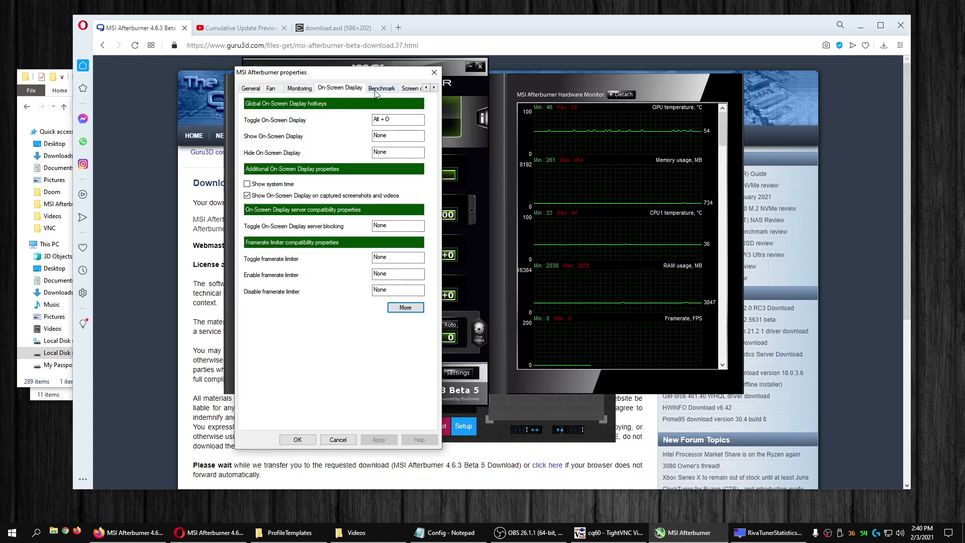
left_click(302, 89)
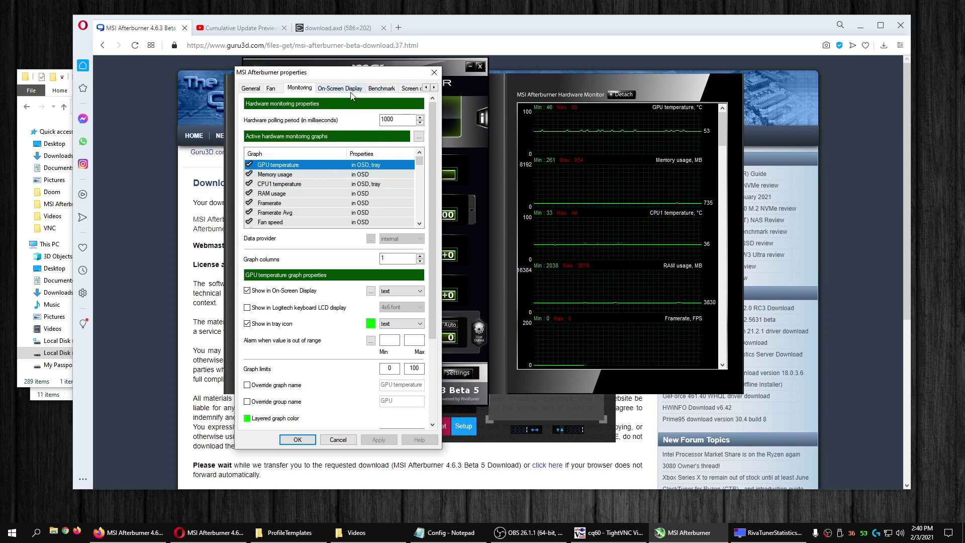
left_click(769, 532)
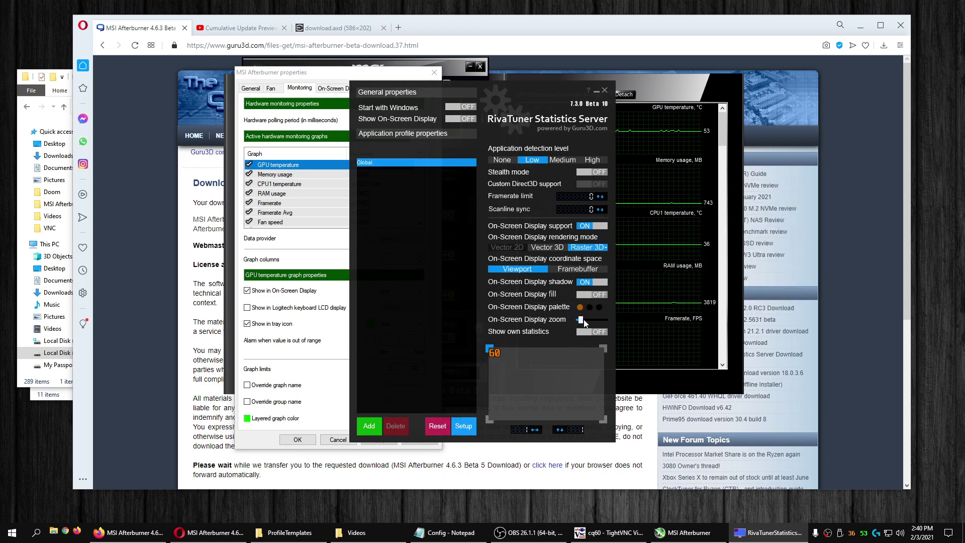
left_click_drag(585, 322, 587, 331)
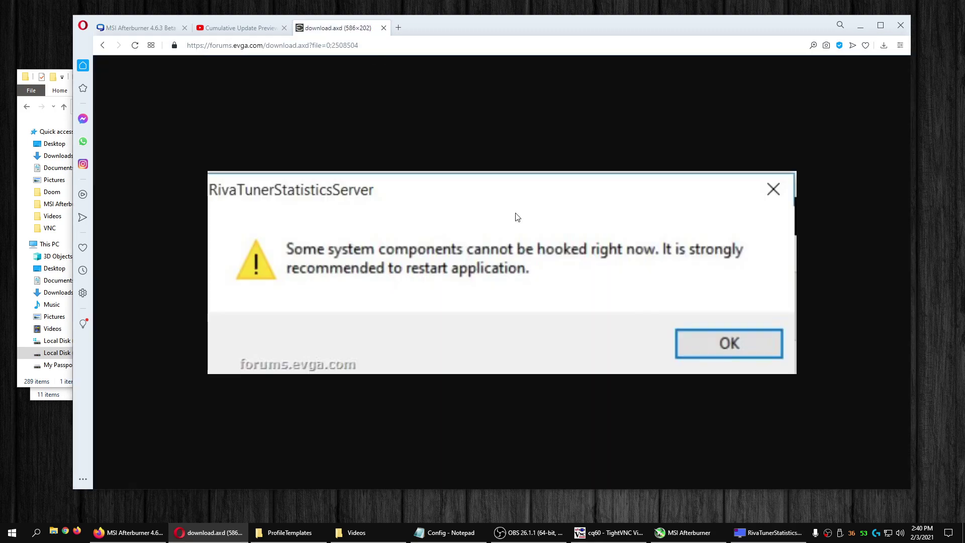
Show the hooking warning image in the browser and switch to the Config file in Notepad, placing the cursor by the Silent setting
left_click(342, 28)
left_click(474, 534)
left_click(569, 349)
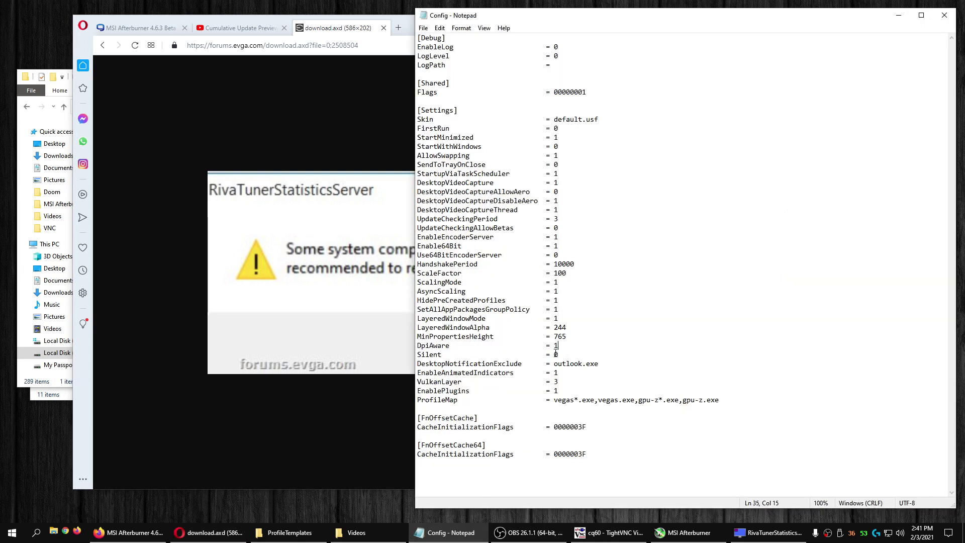